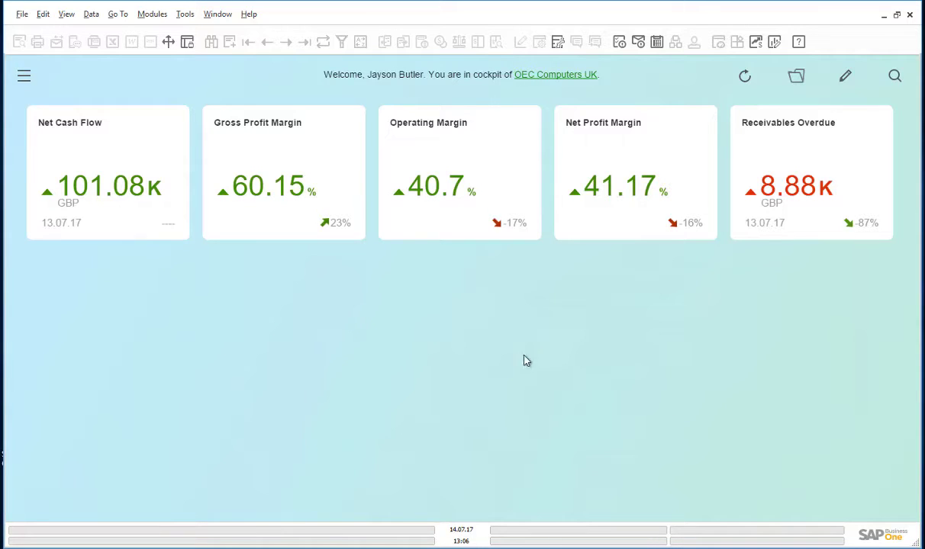
# Open AP Invoice via the 'ap in' module search and go back to Acme Associates invoice 727.
pyautogui.click(25, 76)
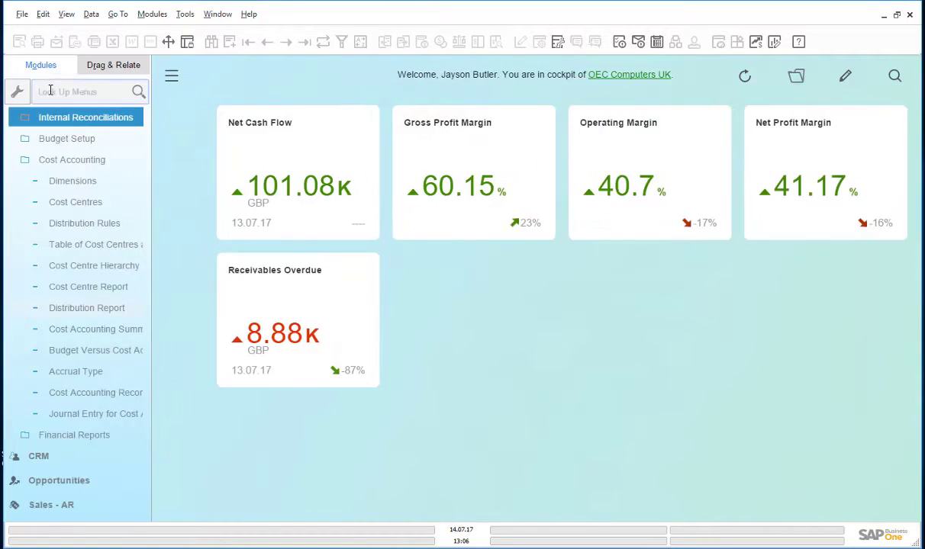
pyautogui.click(76, 91)
pyautogui.write('ap in')
pyautogui.click(52, 140)
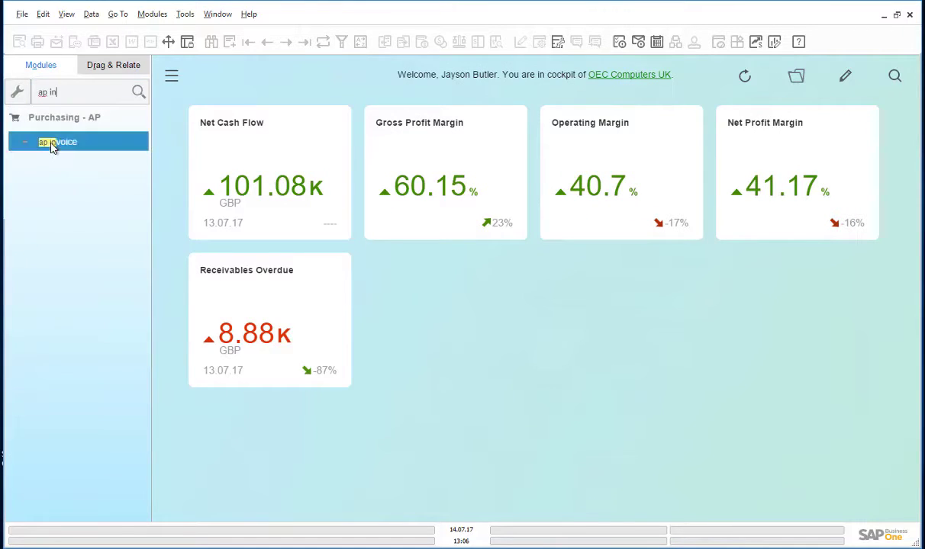
pyautogui.click(129, 122)
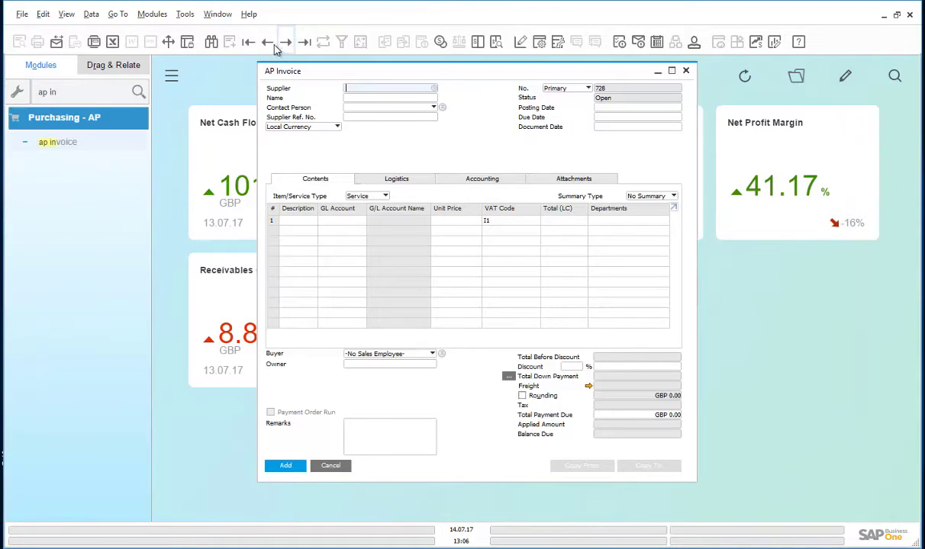
pyautogui.click(269, 45)
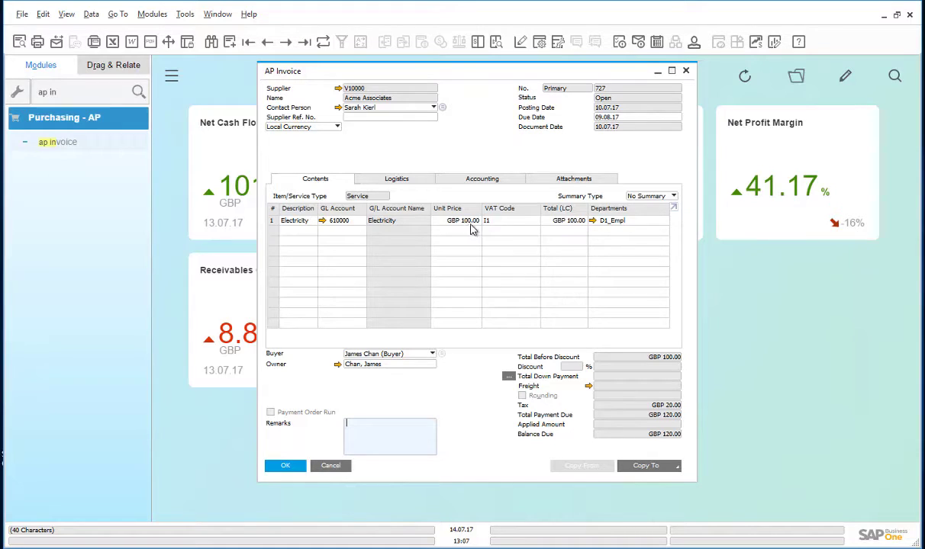
# Inspect the D1_Empl rule's 60/10/30 Sales/Development/Support split, then close it and the AP invoice.
pyautogui.click(592, 221)
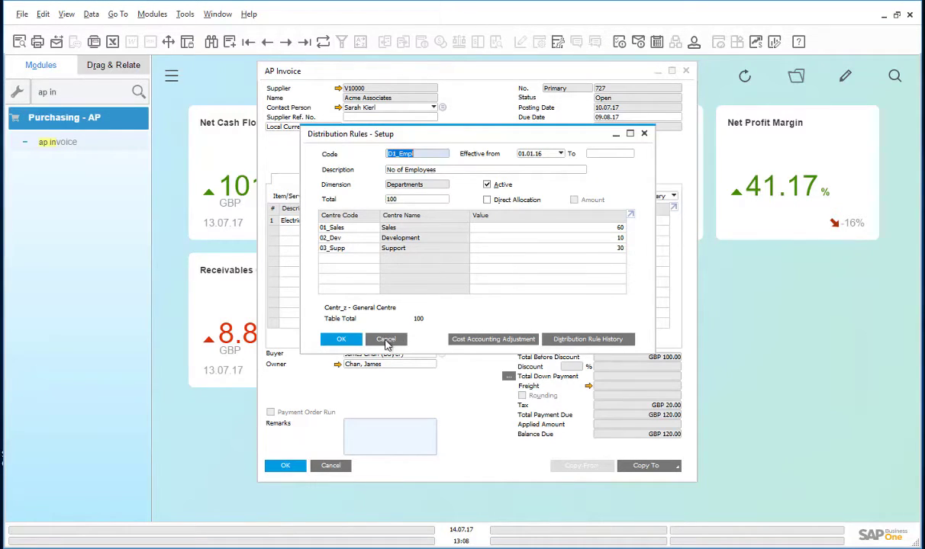
pyautogui.click(345, 341)
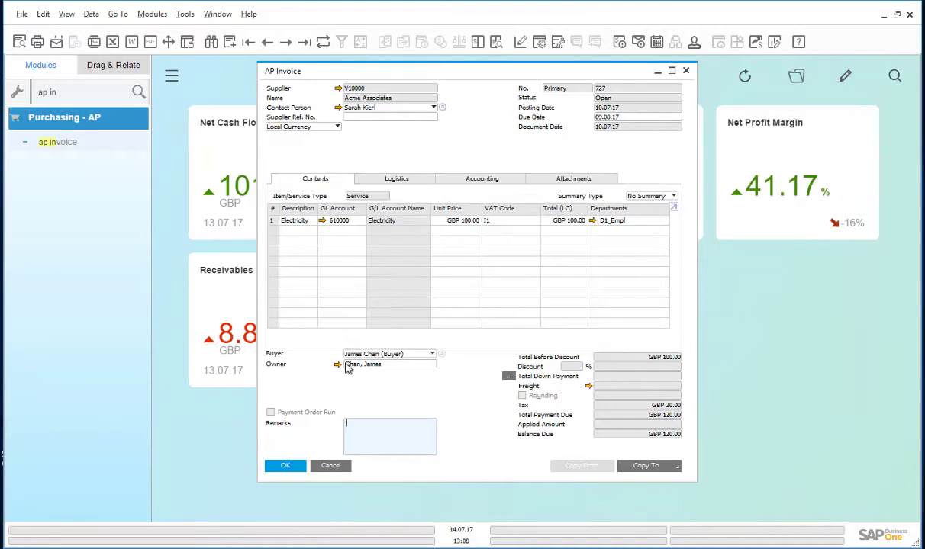
pyautogui.click(287, 465)
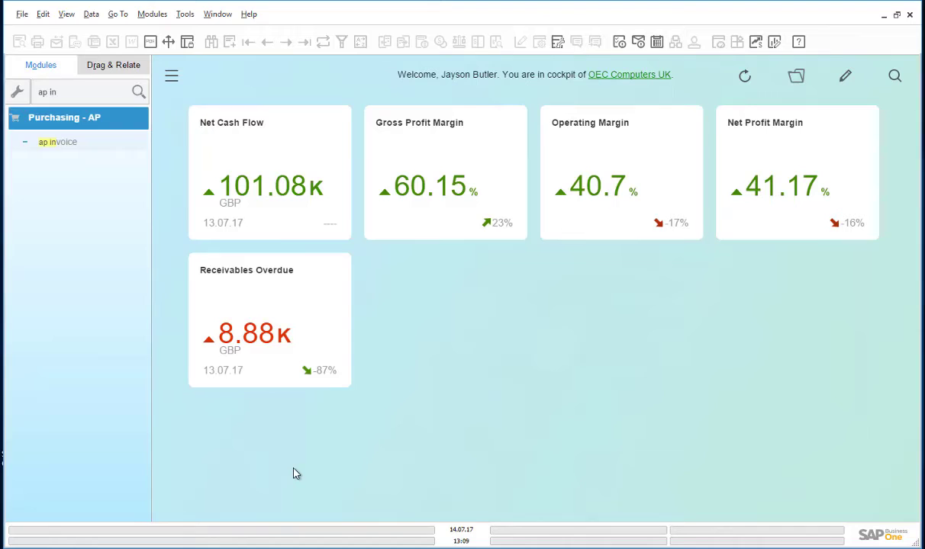
# Run the Distribution Report and select the D1_Empl row showing GBP 100 split 60/10/30.
pyautogui.click(72, 92)
pyautogui.write('distrib')
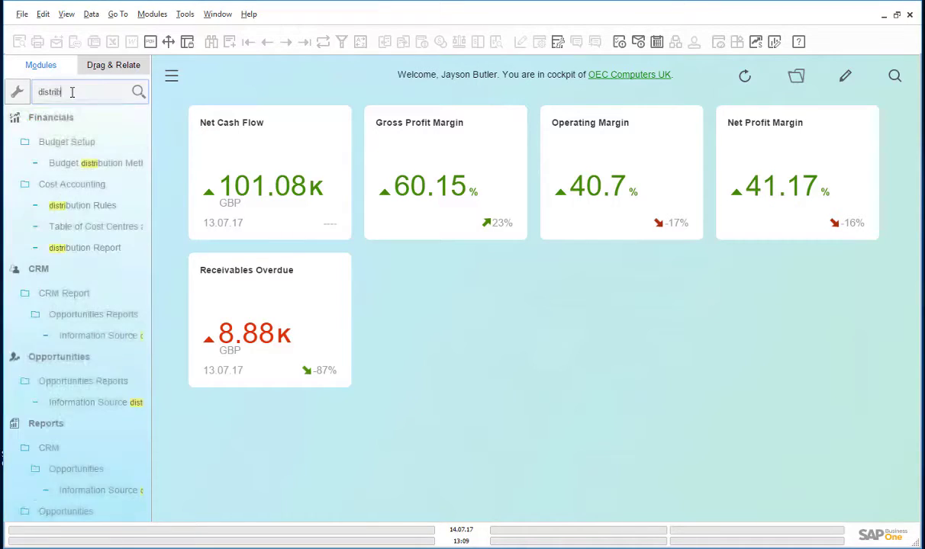
pyautogui.write('ution')
pyautogui.click(84, 249)
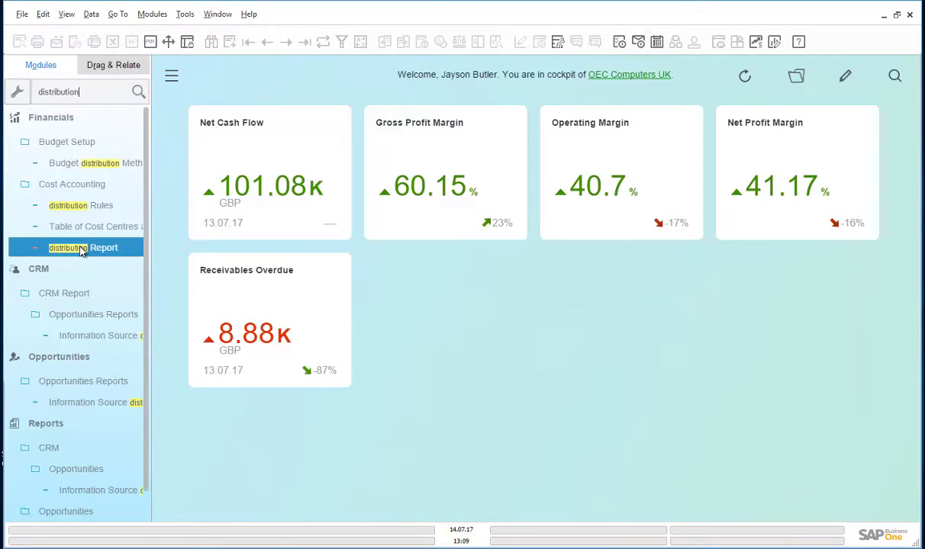
pyautogui.click(486, 419)
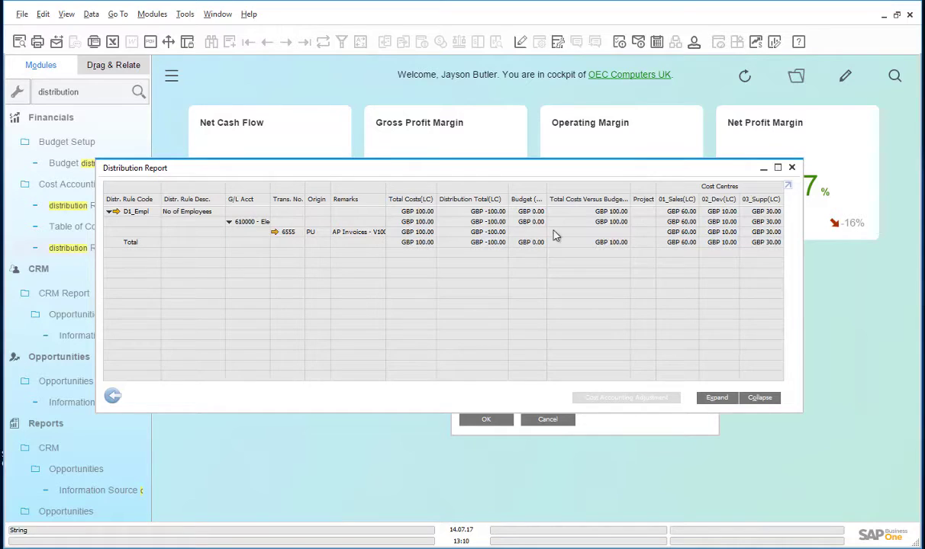
pyautogui.click(133, 214)
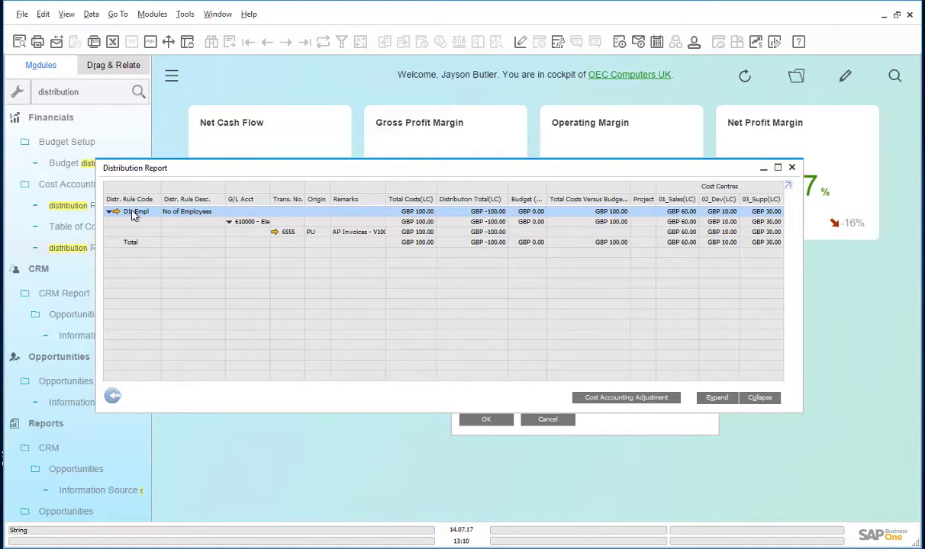
# Start a cost accounting adjustment entry with a GBP 10.00 debit line assigned to 02_Dev.
pyautogui.click(622, 400)
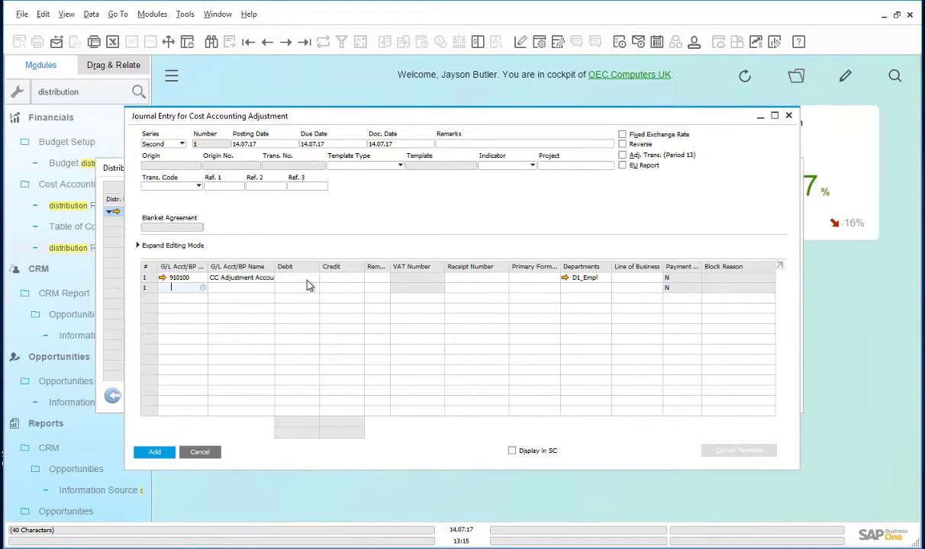
pyautogui.click(306, 279)
pyautogui.write('10')
pyautogui.click(608, 282)
pyautogui.click(607, 279)
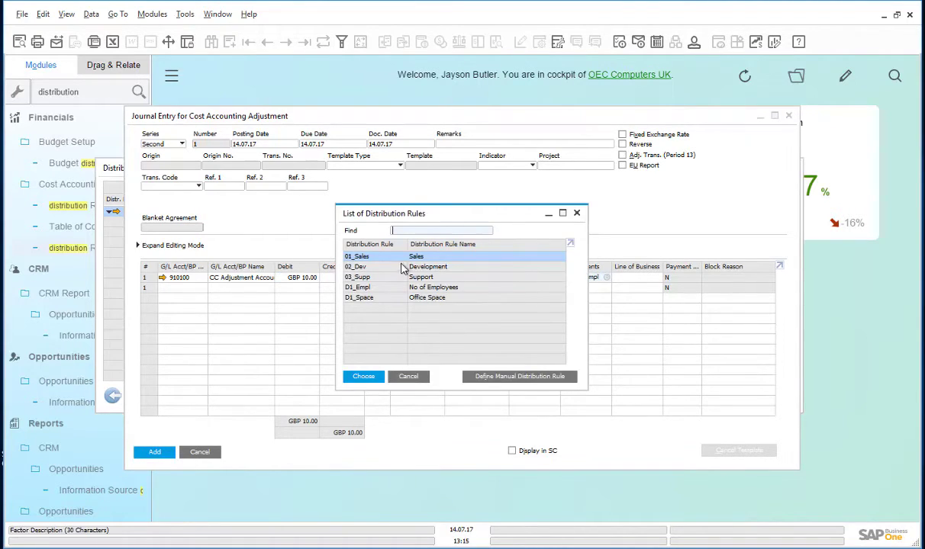
pyautogui.click(399, 268)
pyautogui.click(363, 377)
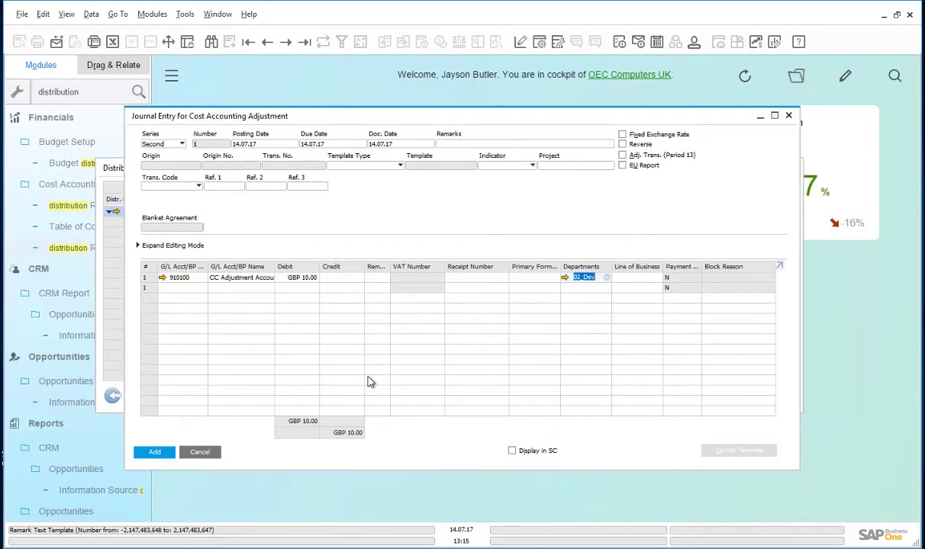
# Add a balancing GBP 10.00 credit line on account 910100 assigned to 03_Supp.
pyautogui.click(184, 290)
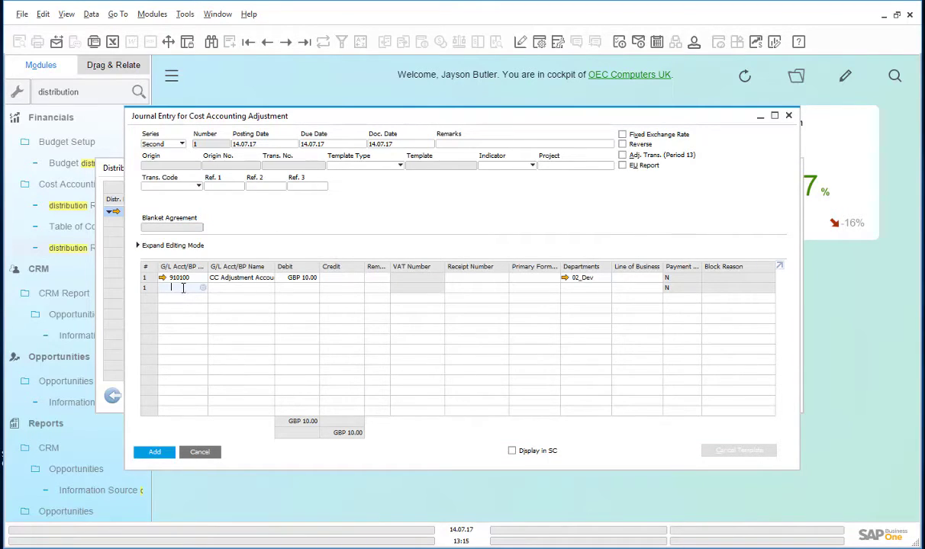
pyautogui.write('9101')
pyautogui.write('000')
pyautogui.press('Tab')
pyautogui.click(335, 288)
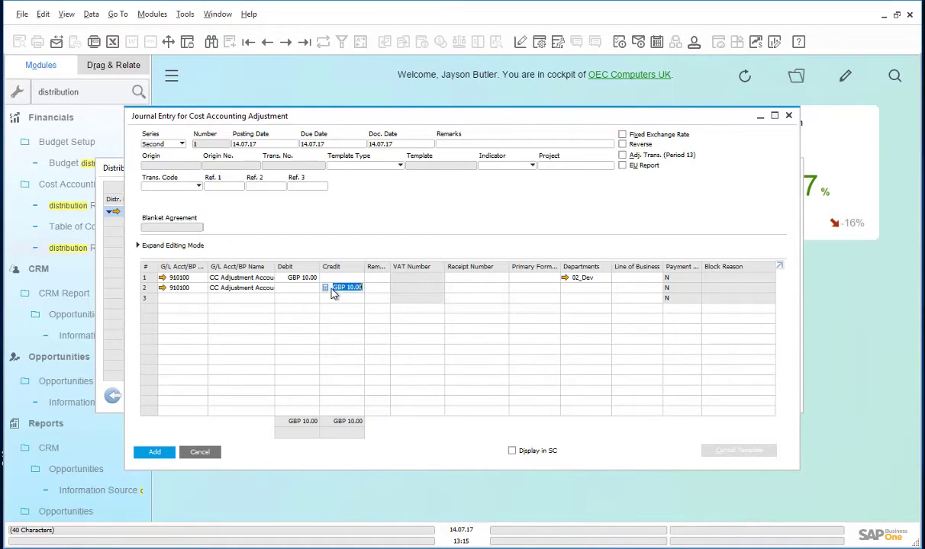
pyautogui.click(600, 289)
pyautogui.click(605, 288)
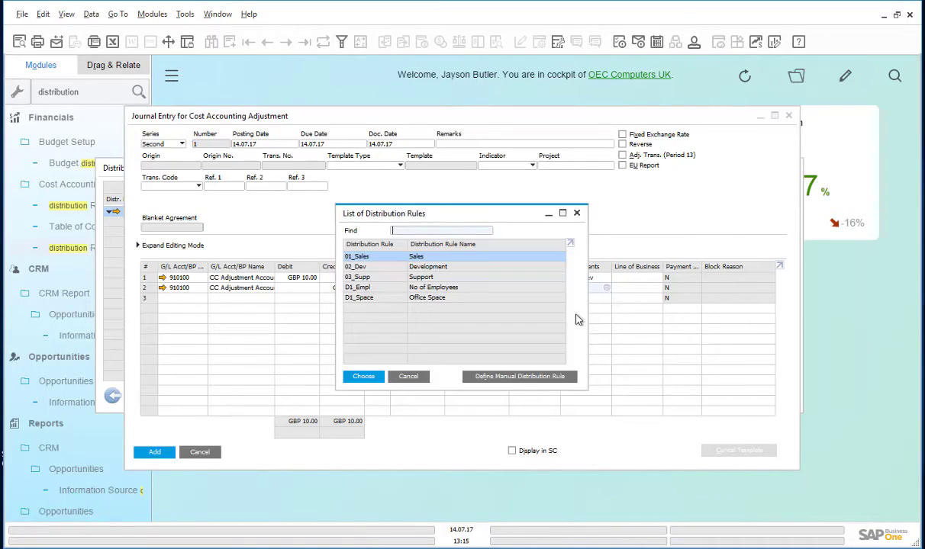
pyautogui.click(364, 277)
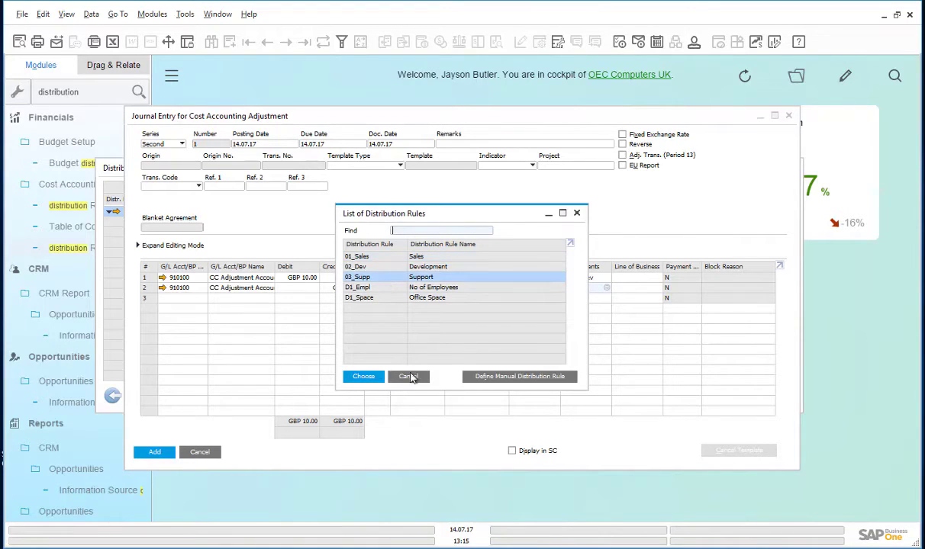
pyautogui.click(364, 377)
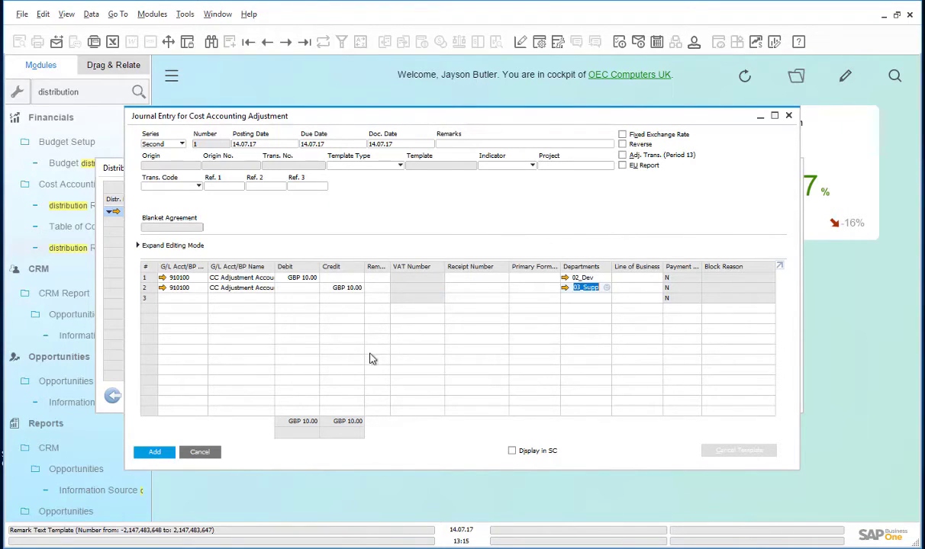
# Check account 910100's details, then post the GBP 10 adjustment entry and close the blank entry.
pyautogui.click(164, 279)
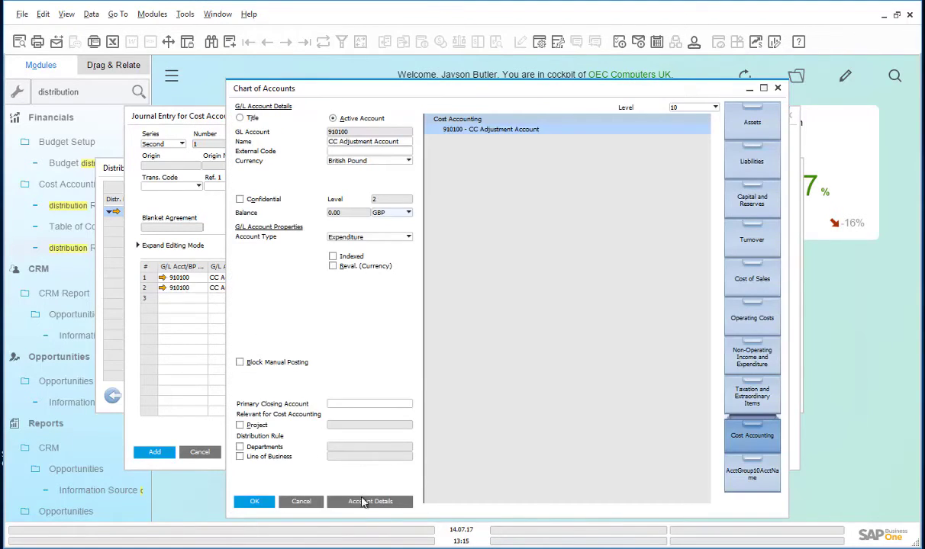
pyautogui.click(362, 501)
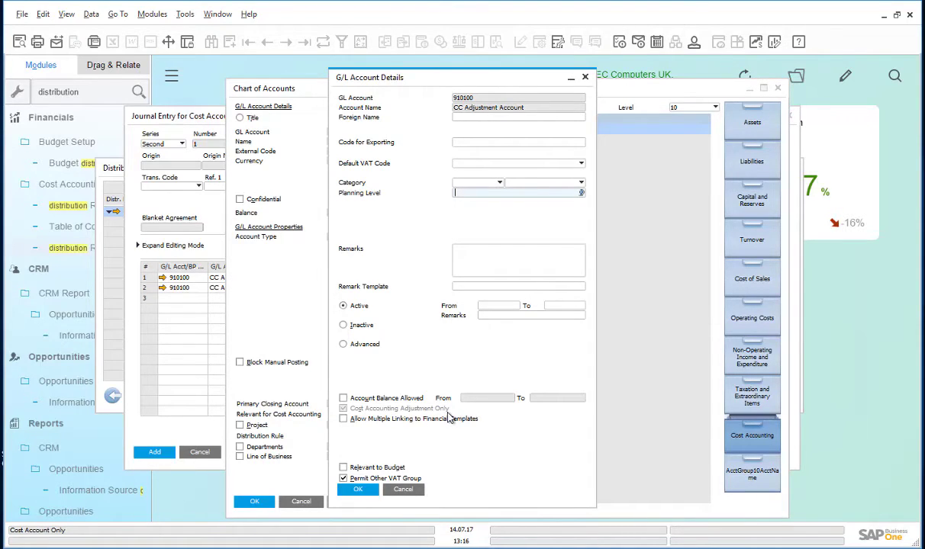
pyautogui.click(360, 489)
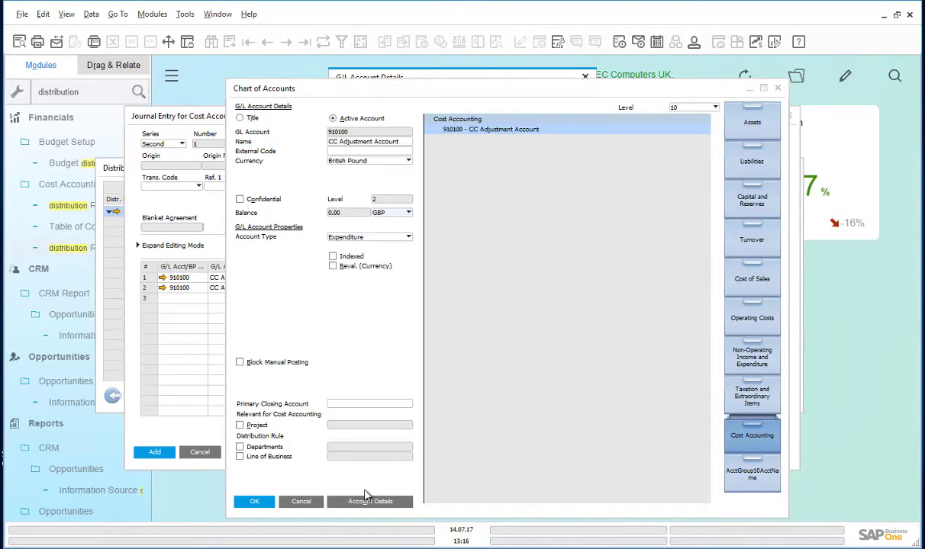
pyautogui.click(251, 501)
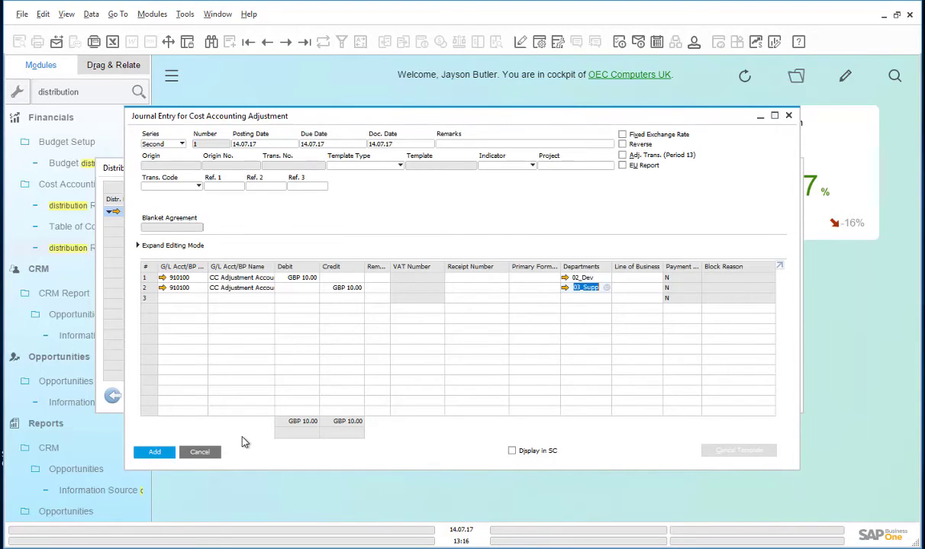
pyautogui.click(155, 453)
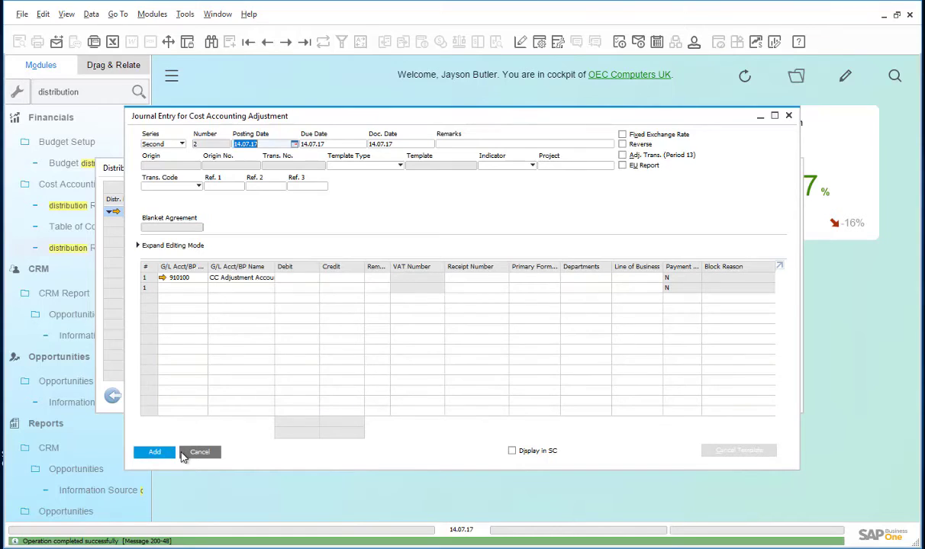
pyautogui.click(191, 455)
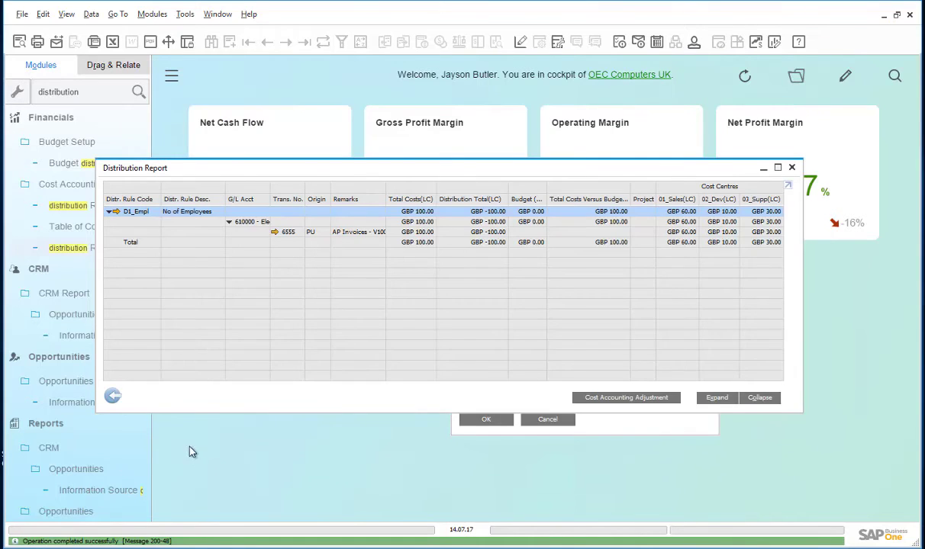
# Rerun the Distribution Report, collapse it and select the Total row showing the 60/20/20 split.
pyautogui.click(114, 398)
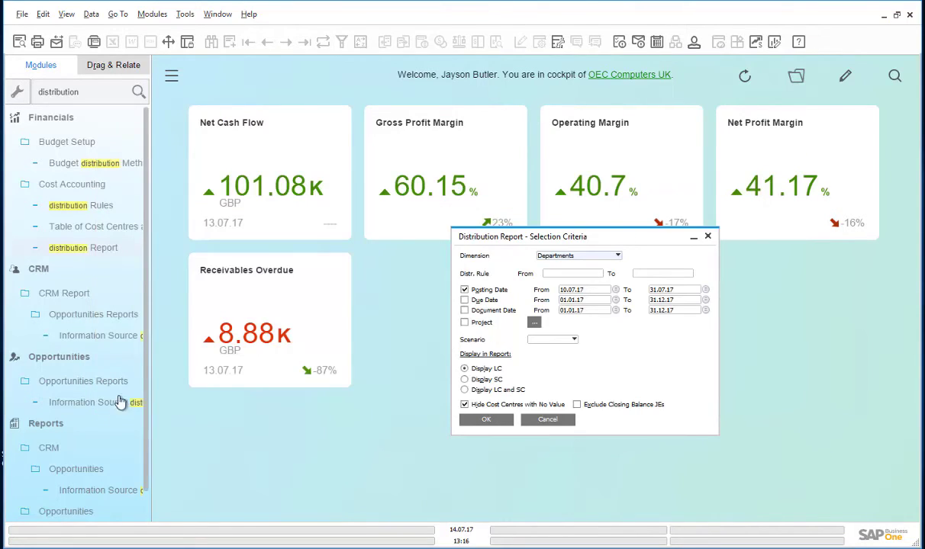
pyautogui.click(486, 419)
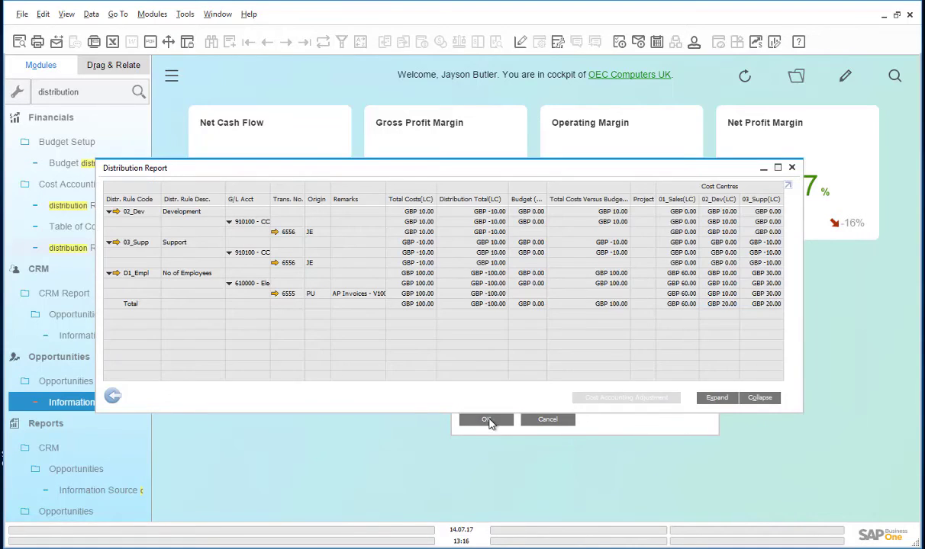
pyautogui.click(759, 399)
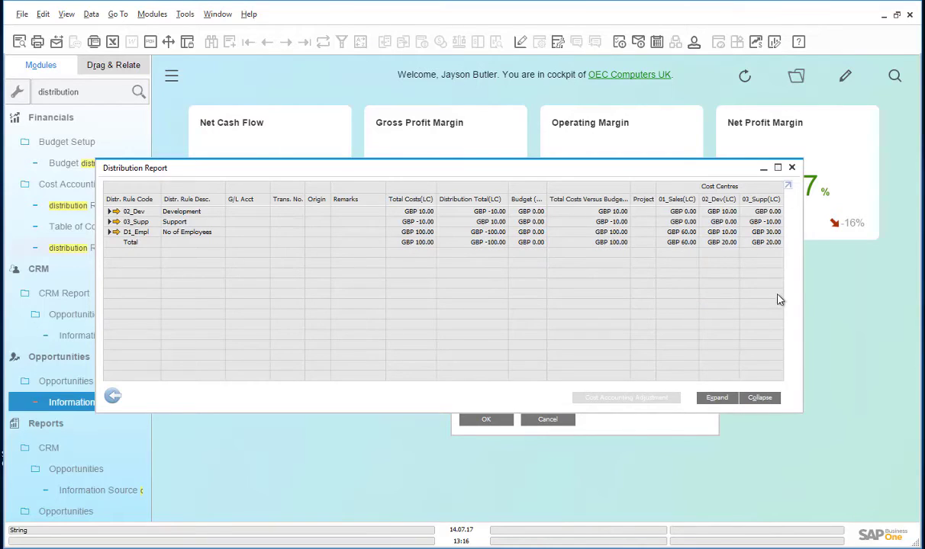
pyautogui.click(197, 243)
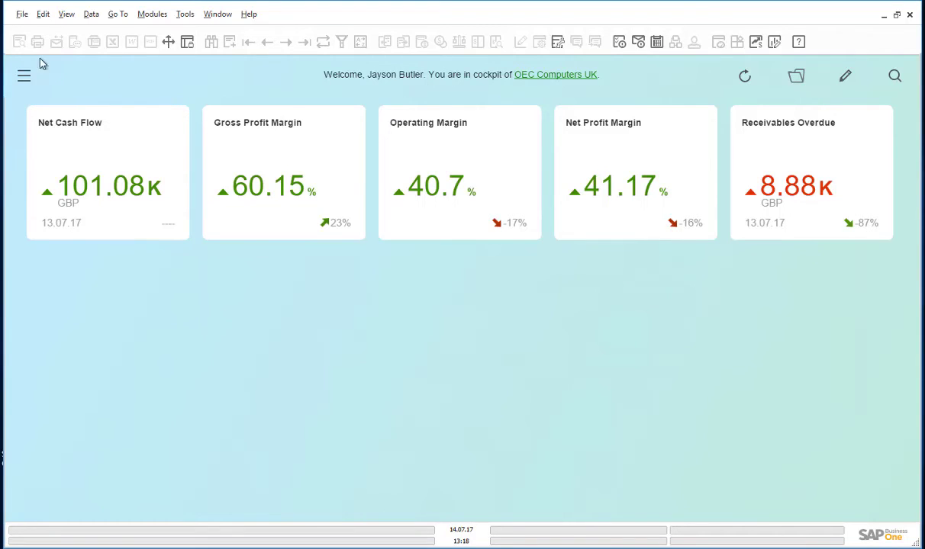
# Open Financials > Journal Vouchers and add a cost accounting adjustment entry to a new voucher.
pyautogui.click(23, 75)
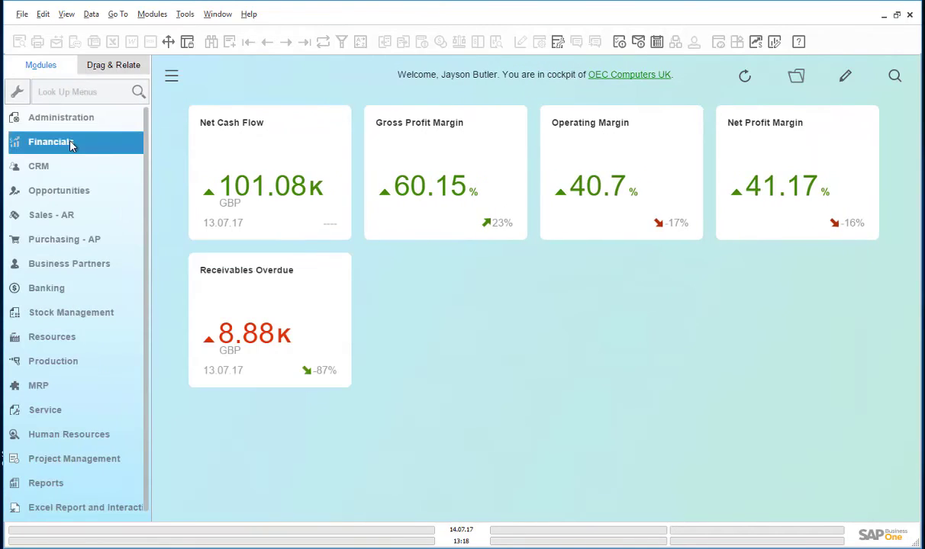
pyautogui.click(72, 141)
pyautogui.click(76, 204)
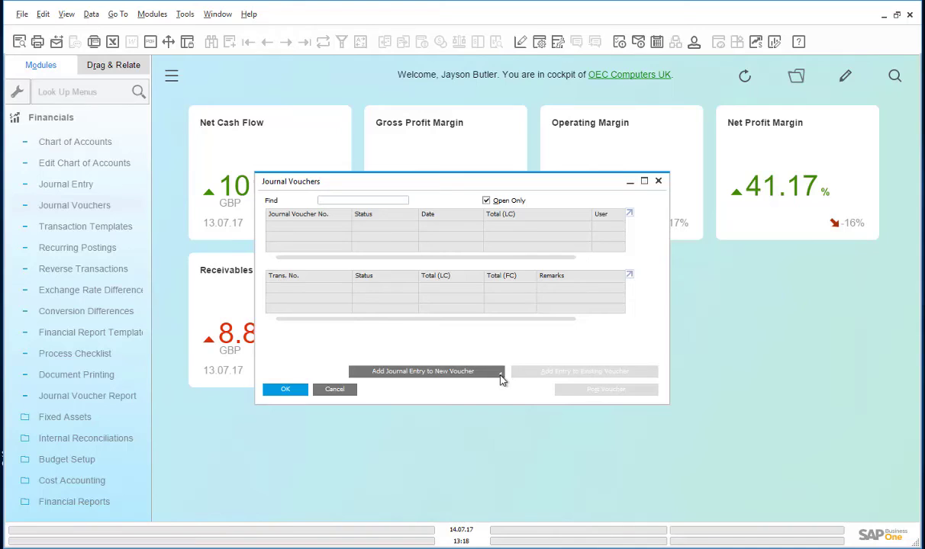
pyautogui.click(501, 376)
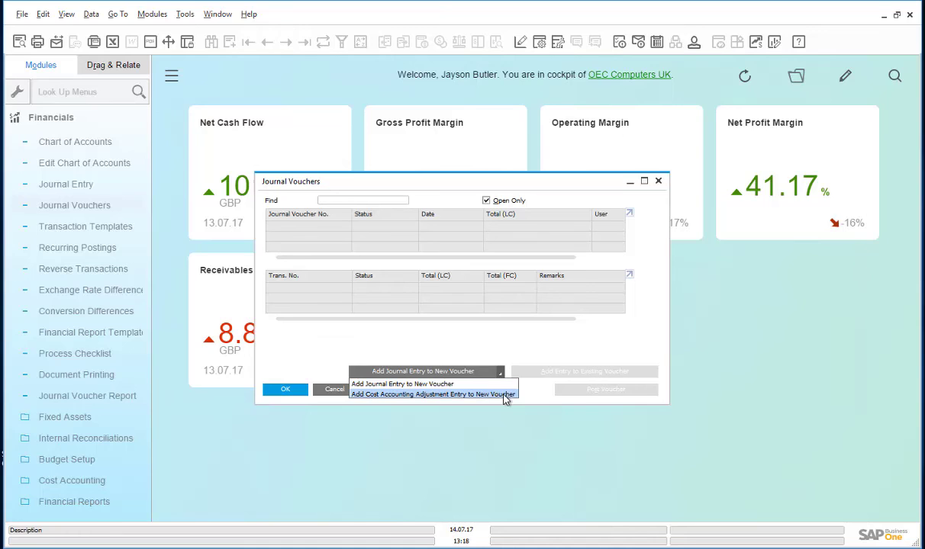
pyautogui.click(504, 394)
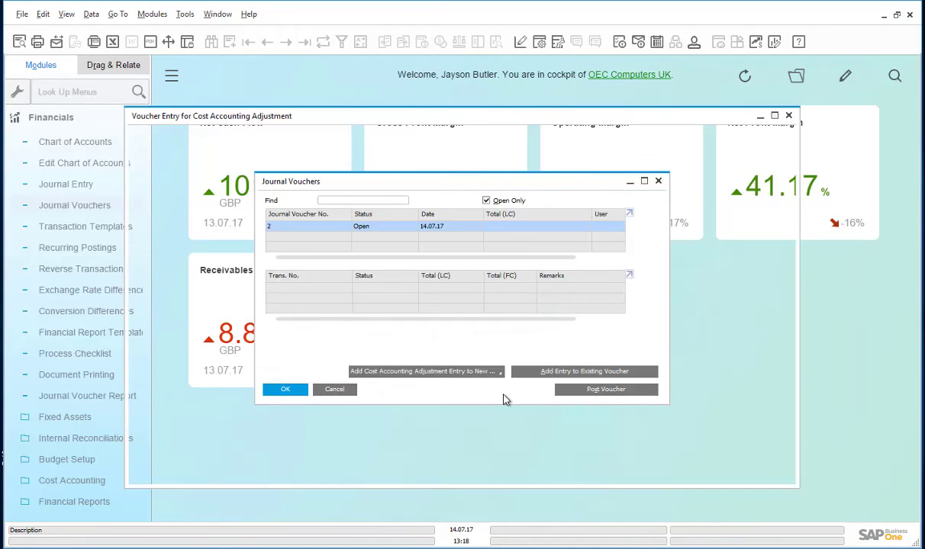